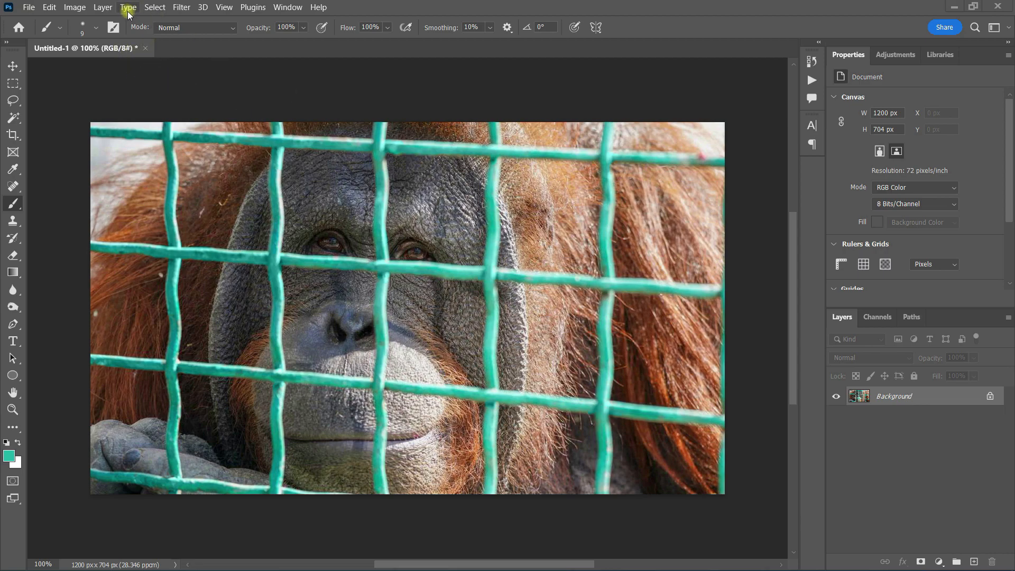
# Step: Add a Black & White adjustment layer and raise its Cyans value to 300 so the mesh turns white
pyautogui.click(938, 561)
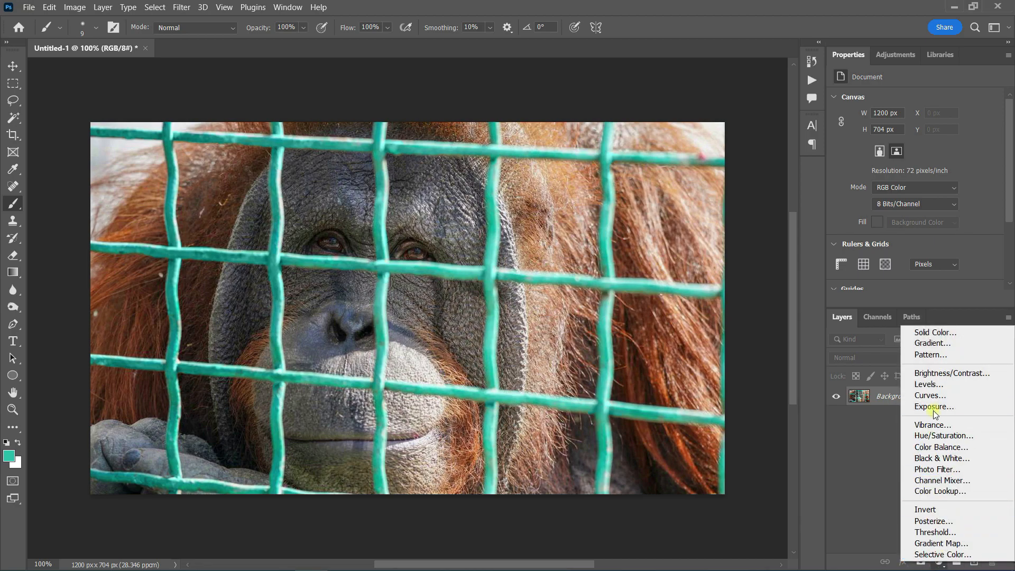
pyautogui.click(935, 458)
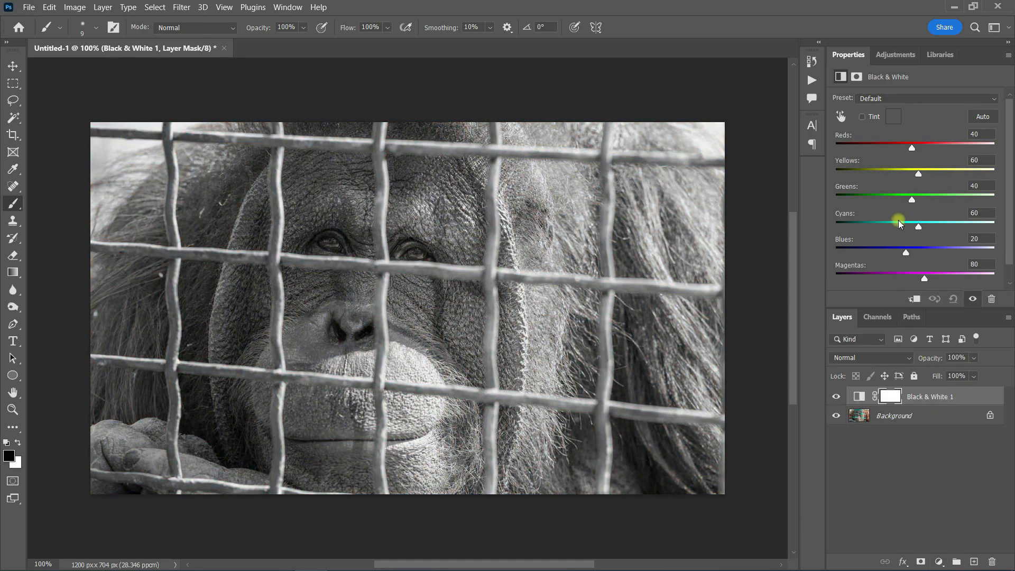
pyautogui.moveTo(920, 228); pyautogui.dragTo(1009, 228)
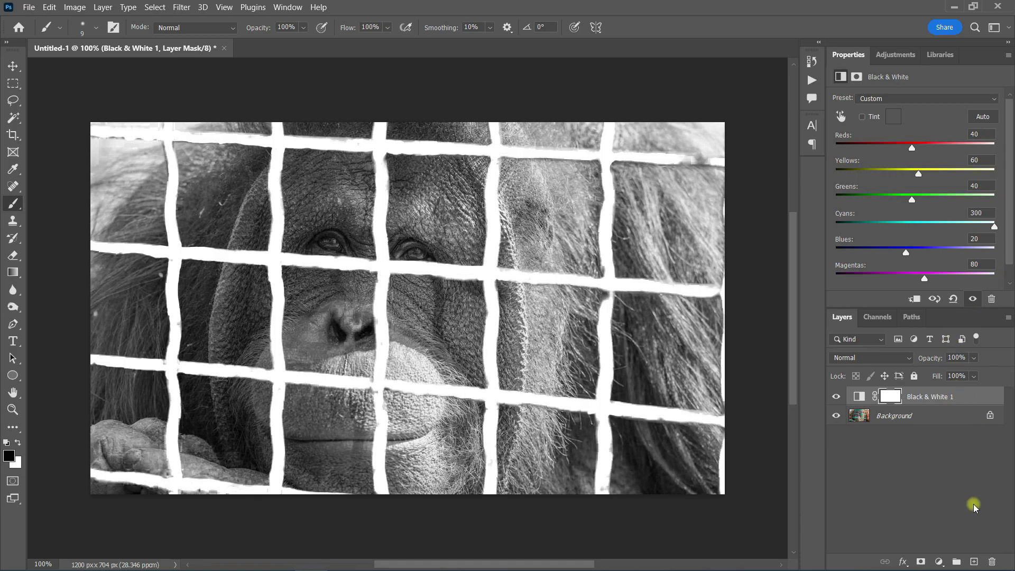
# Step: Add a Levels adjustment layer and set input levels to 0, 0.08 and 238 to isolate the mesh
pyautogui.click(939, 561)
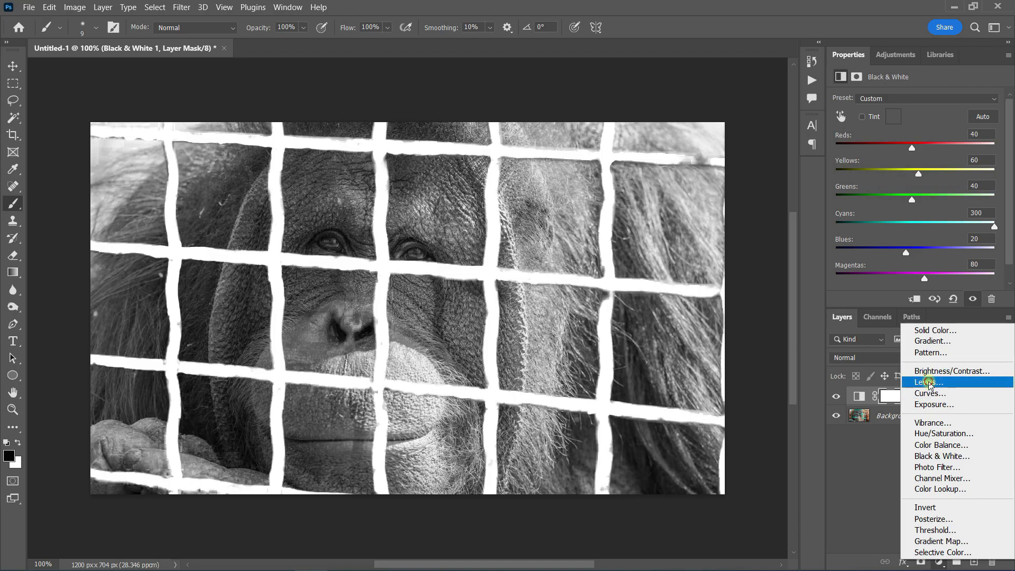
pyautogui.click(928, 384)
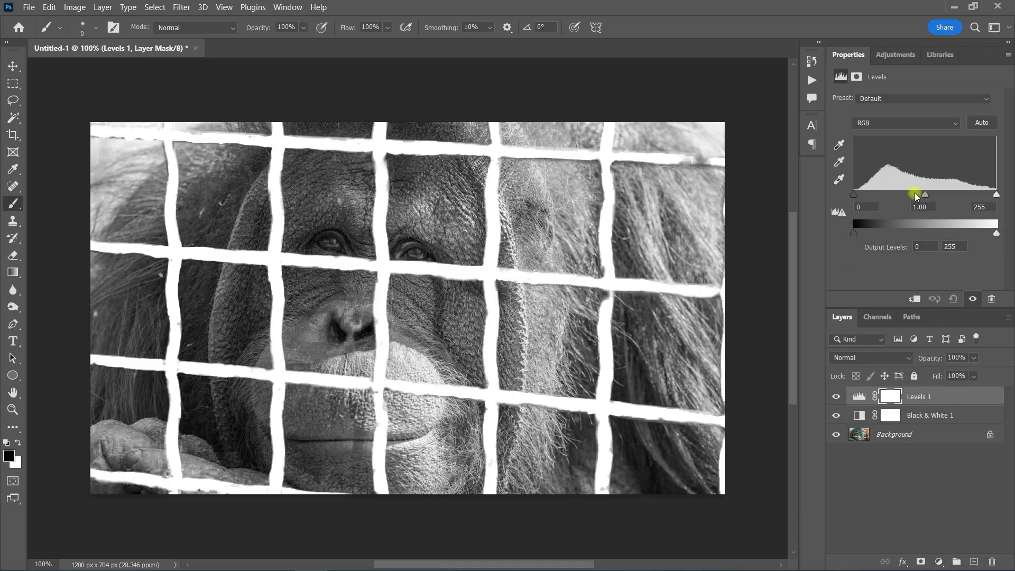
pyautogui.moveTo(924, 195); pyautogui.dragTo(981, 196)
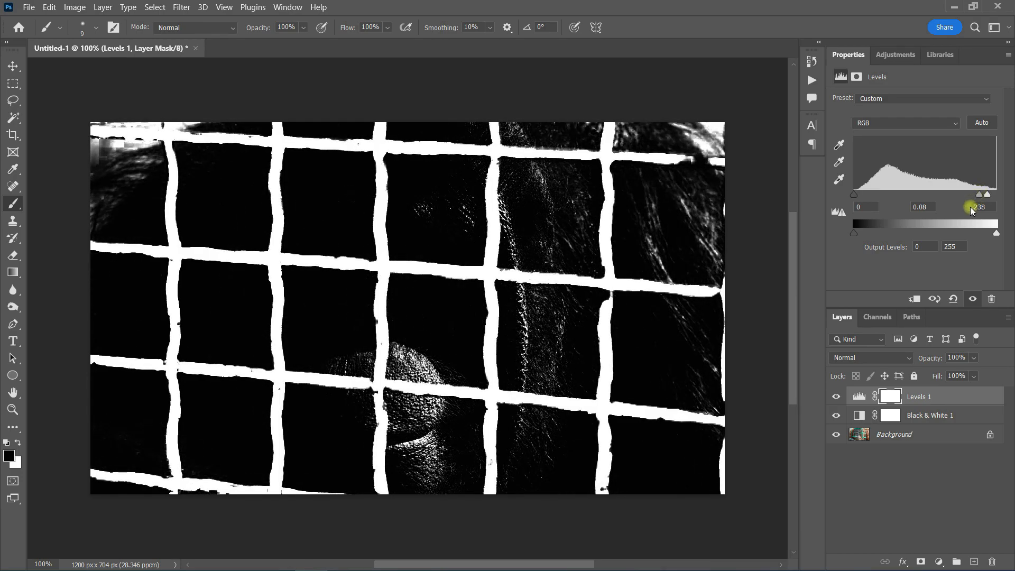
# Step: Add a new empty layer above the Background and set the foreground colour to white, ffffff
pyautogui.click(942, 431)
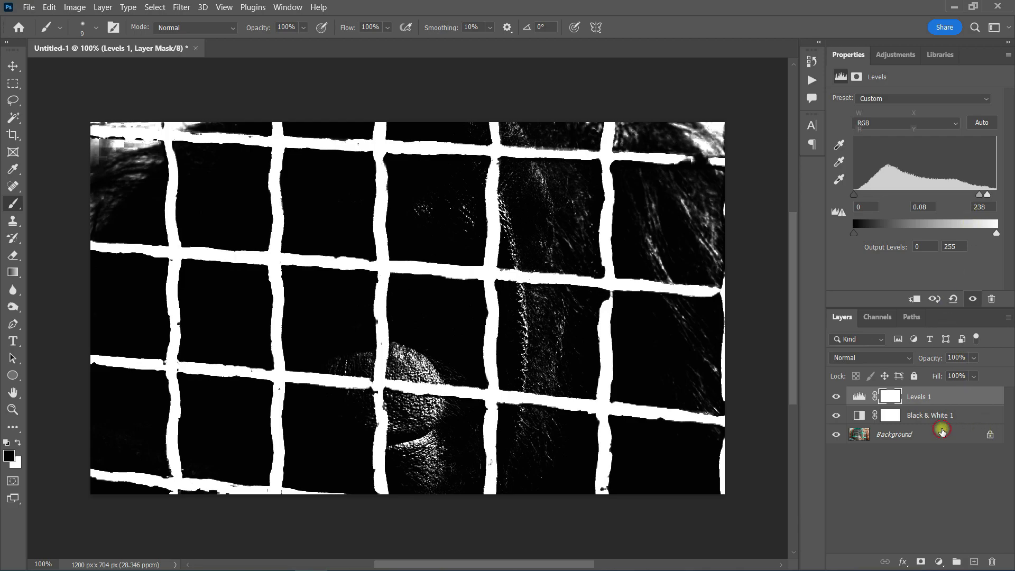
pyautogui.click(973, 561)
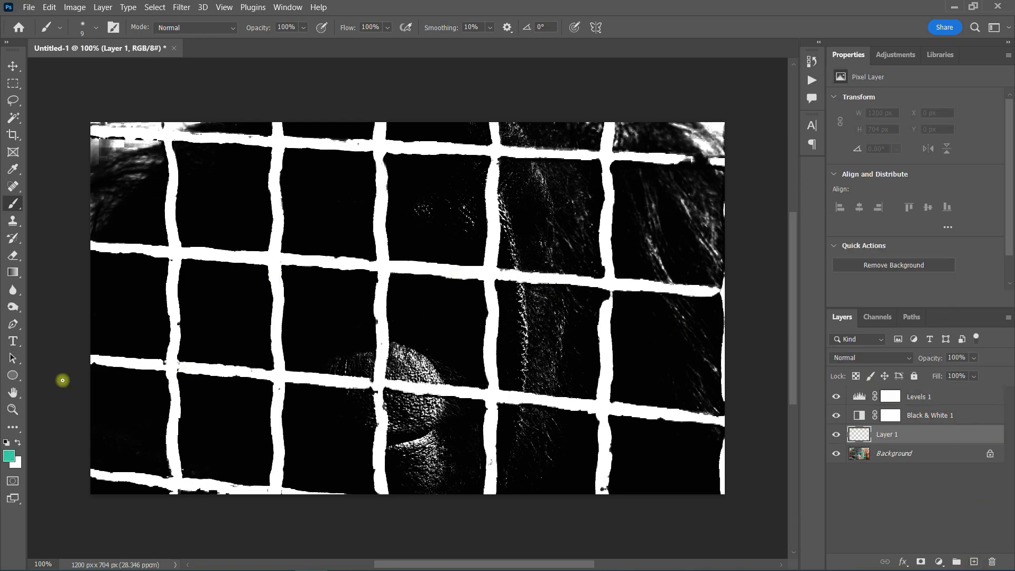
pyautogui.click(12, 168)
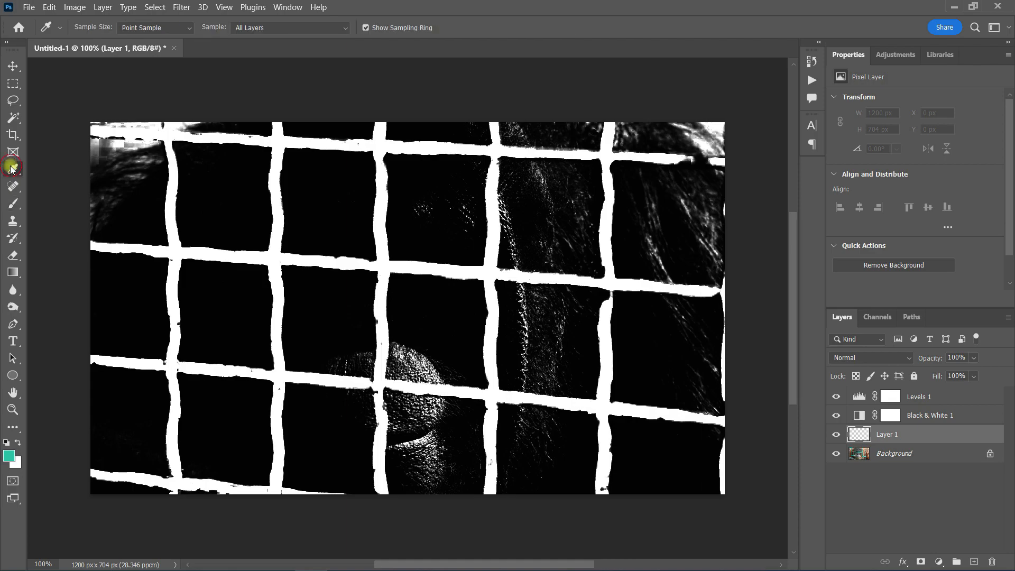
pyautogui.click(8, 455)
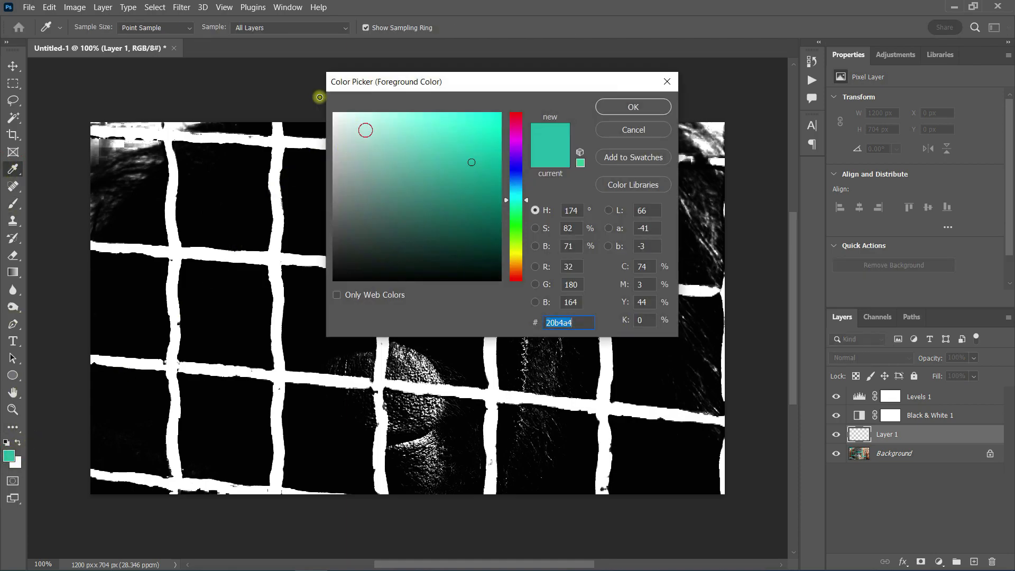
pyautogui.write('ffffff')
pyautogui.click(618, 108)
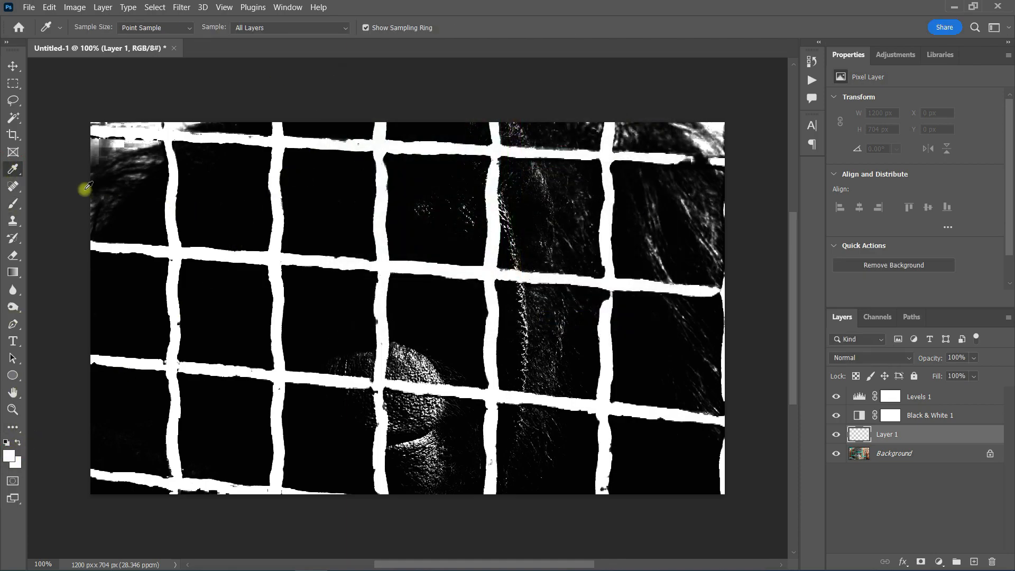
# Step: With a hard round brush, paint white strokes on the new layer to close gaps along the mesh bars
pyautogui.click(12, 203)
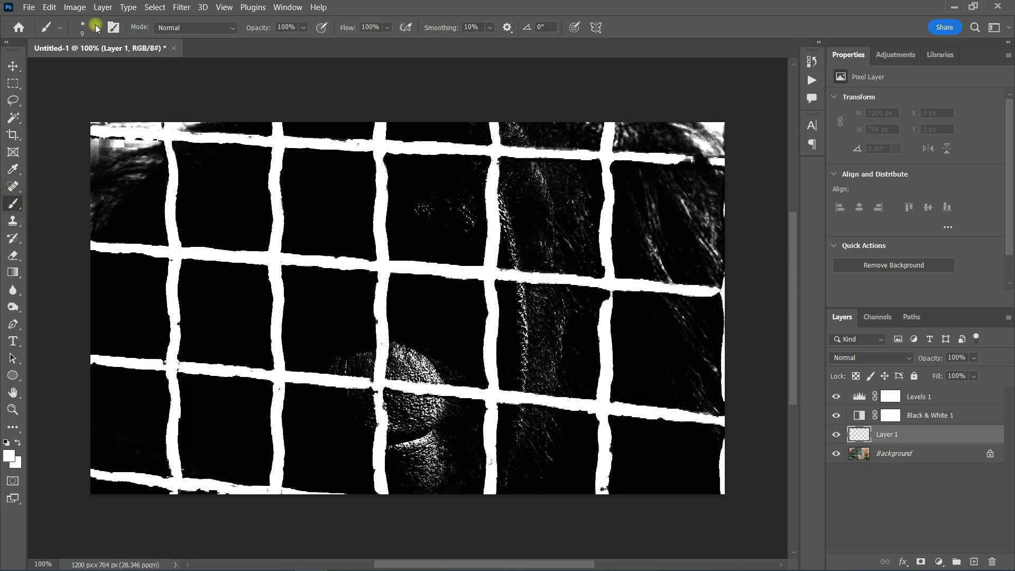
pyautogui.click(94, 28)
pyautogui.click(87, 226)
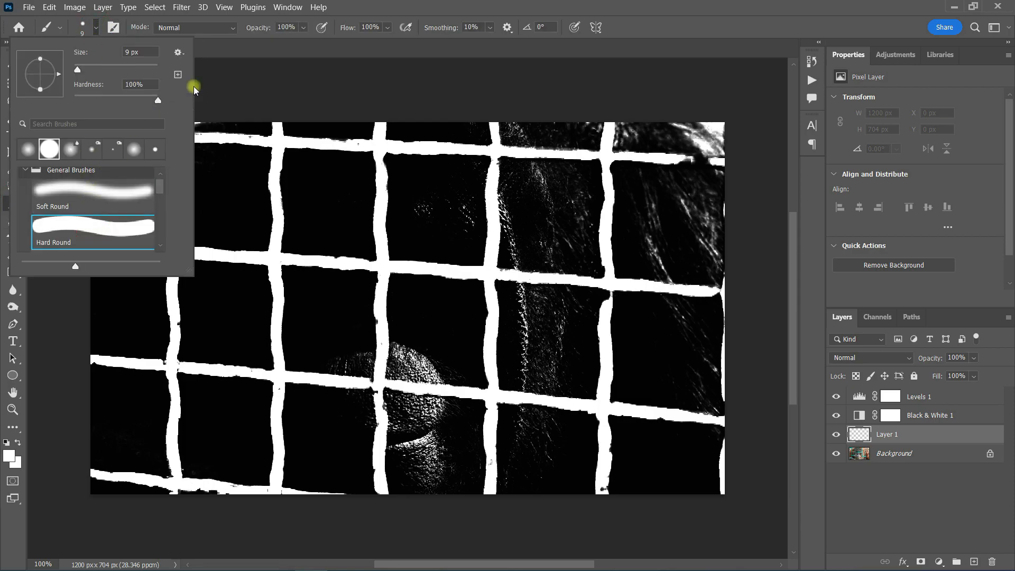
pyautogui.click(370, 6)
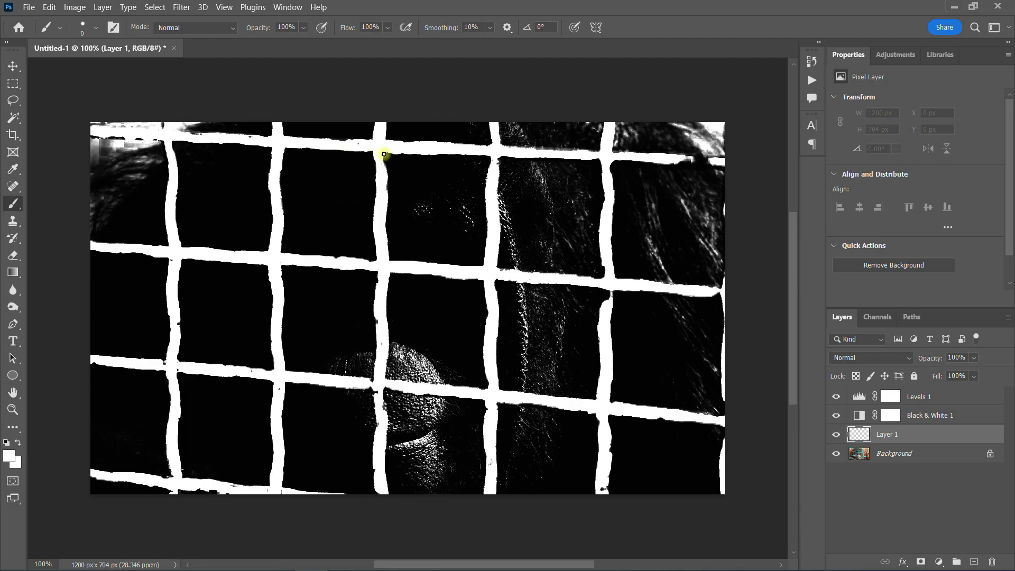
pyautogui.moveTo(380, 159); pyautogui.dragTo(385, 189)
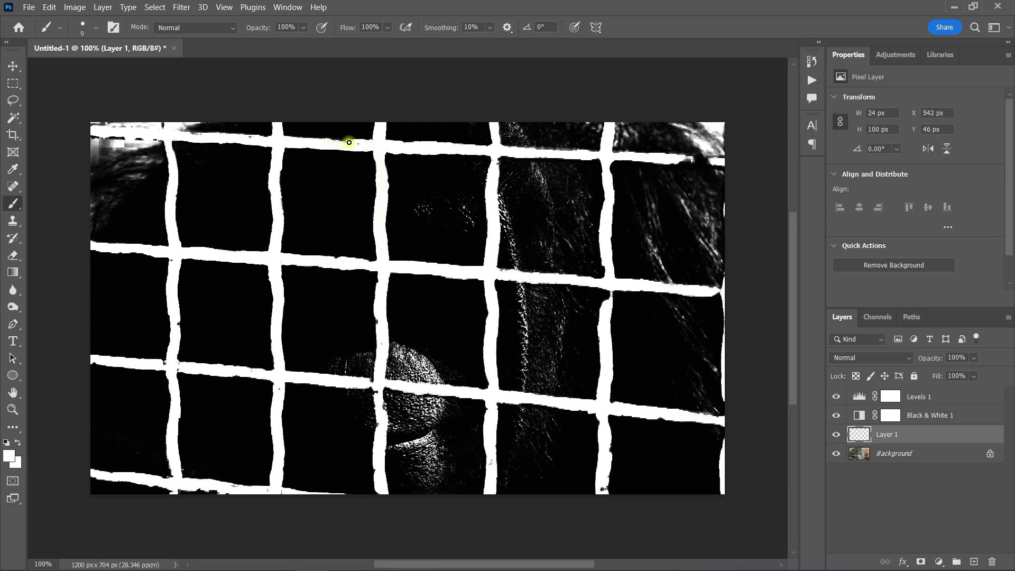
pyautogui.moveTo(328, 142); pyautogui.dragTo(316, 141)
pyautogui.moveTo(187, 135); pyautogui.dragTo(250, 139)
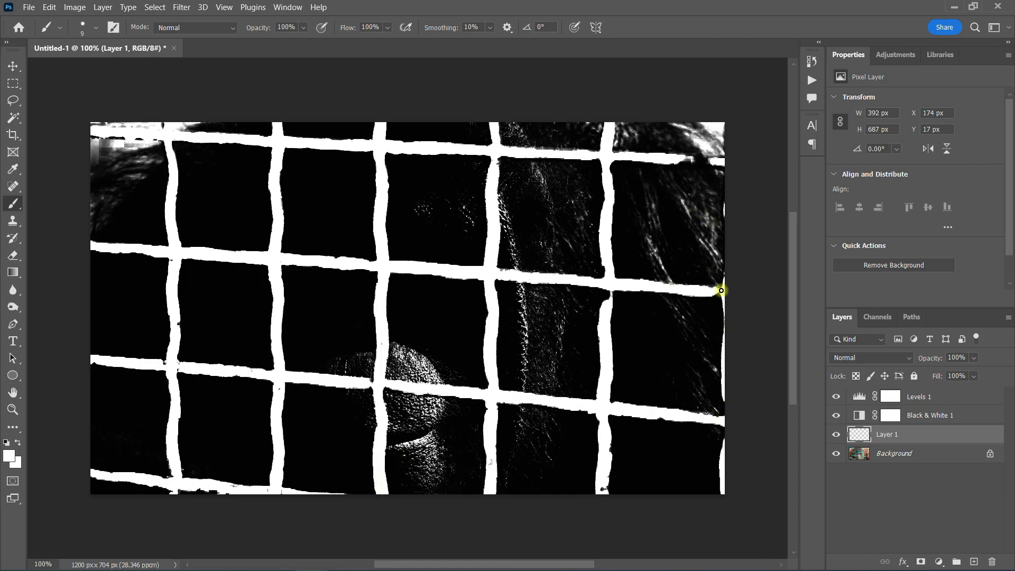
pyautogui.moveTo(715, 291); pyautogui.dragTo(726, 428)
pyautogui.moveTo(668, 160)
pyautogui.mouseDown()
pyautogui.moveTo(721, 161)
pyautogui.moveTo(501, 154)
pyautogui.moveTo(498, 179)
pyautogui.moveTo(602, 155)
pyautogui.moveTo(588, 158)
pyautogui.moveTo(583, 145)
pyautogui.moveTo(459, 141)
pyautogui.moveTo(172, 148)
pyautogui.moveTo(122, 129)
pyautogui.mouseUp()
pyautogui.moveTo(177, 227)
pyautogui.mouseDown()
pyautogui.moveTo(201, 380)
pyautogui.moveTo(176, 493)
pyautogui.moveTo(223, 491)
pyautogui.moveTo(171, 488)
pyautogui.mouseUp()
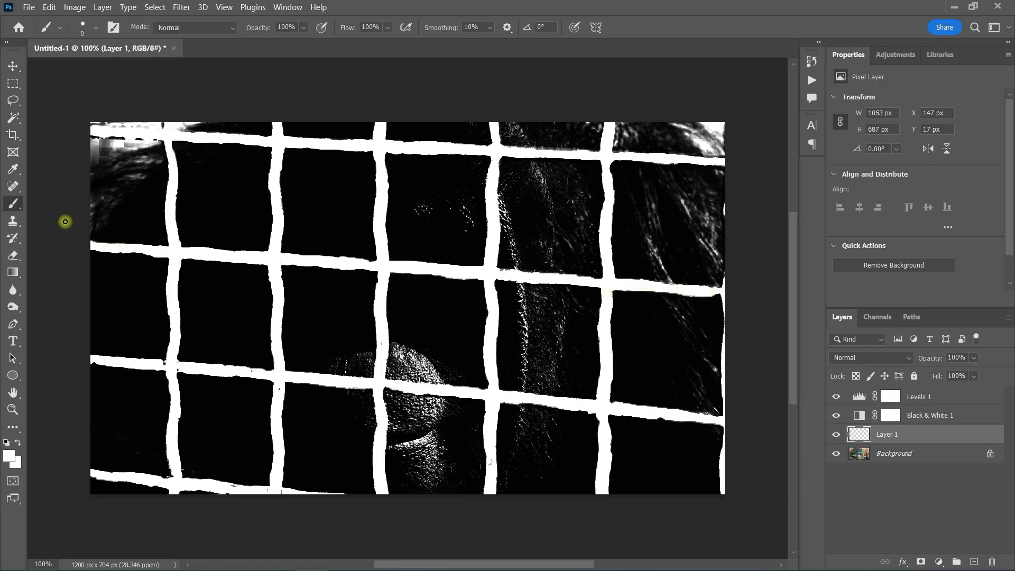
# Step: Select the Levels layer and select the white mesh with the Magic Wand tool
pyautogui.click(936, 395)
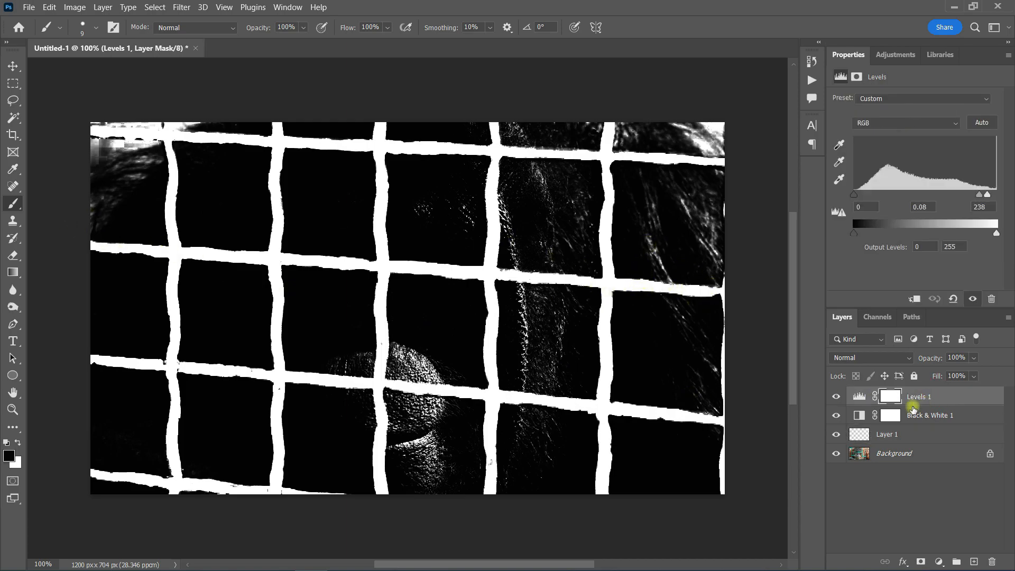
pyautogui.click(13, 118)
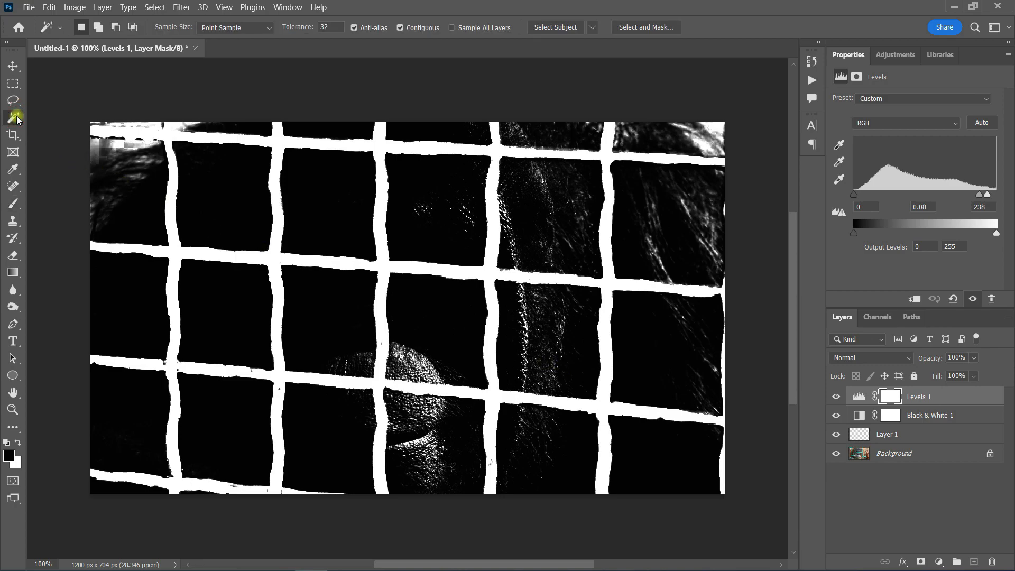
pyautogui.click(400, 30)
pyautogui.click(400, 29)
pyautogui.click(380, 147)
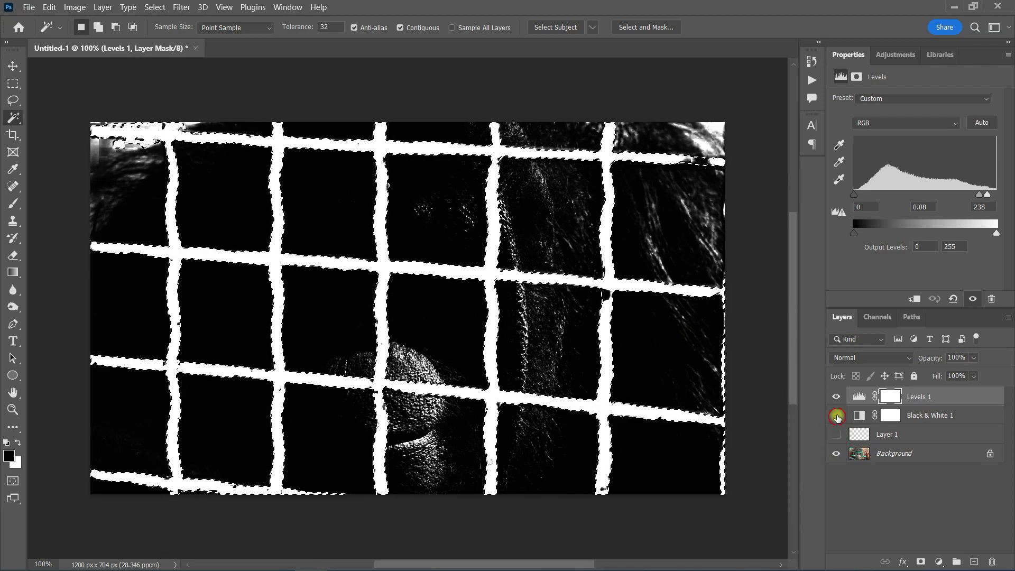
# Step: Hide the Levels and Black & White layers and make the Background layer active
pyautogui.click(836, 415)
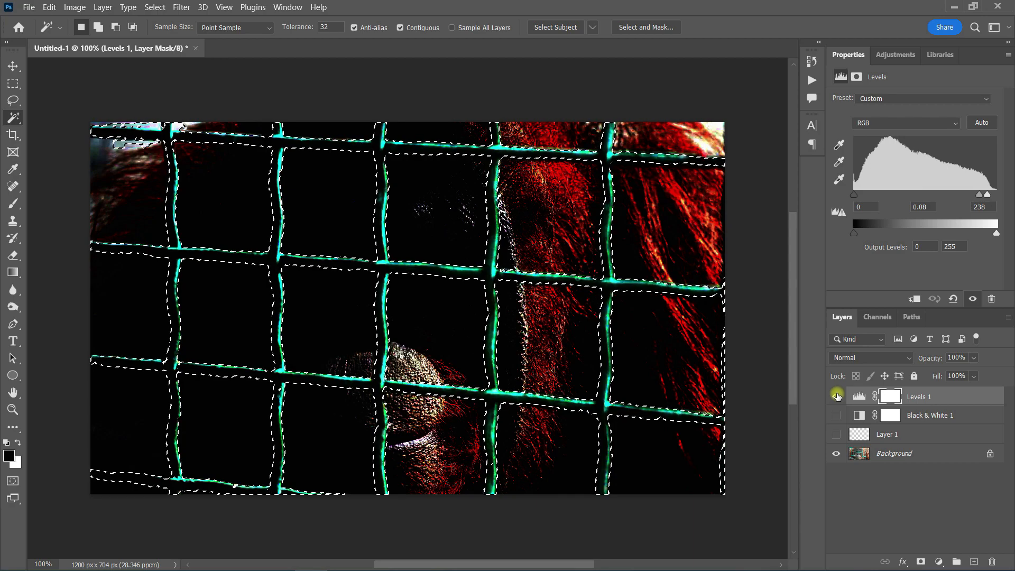
pyautogui.click(835, 398)
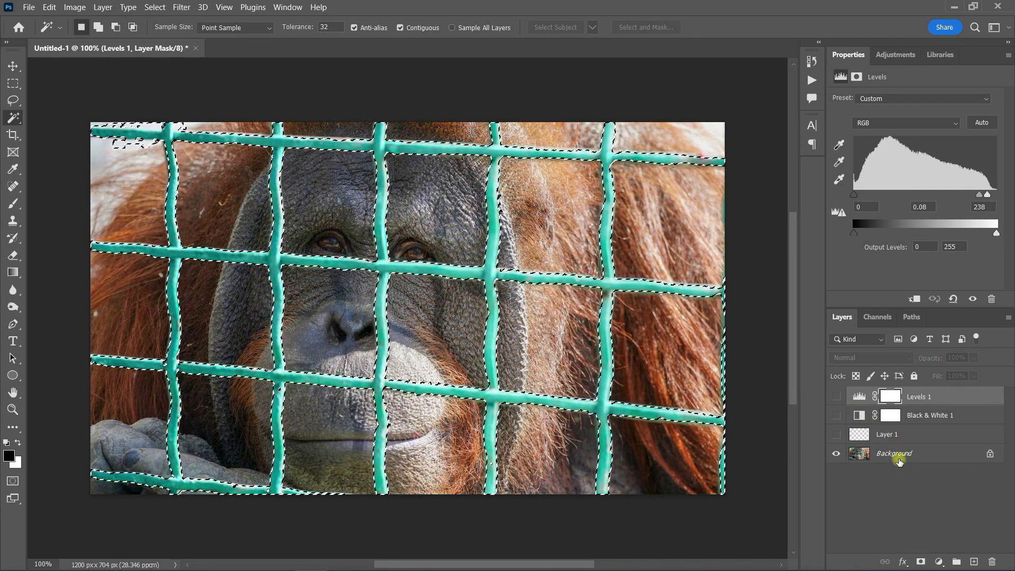
pyautogui.click(900, 453)
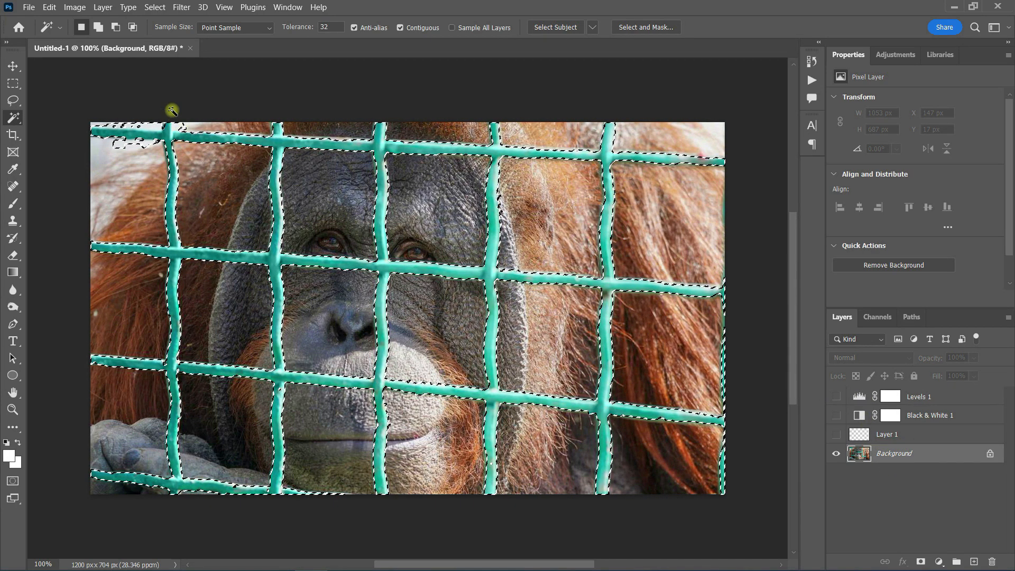
# Step: Expand the mesh selection by 6 pixels
pyautogui.click(155, 7)
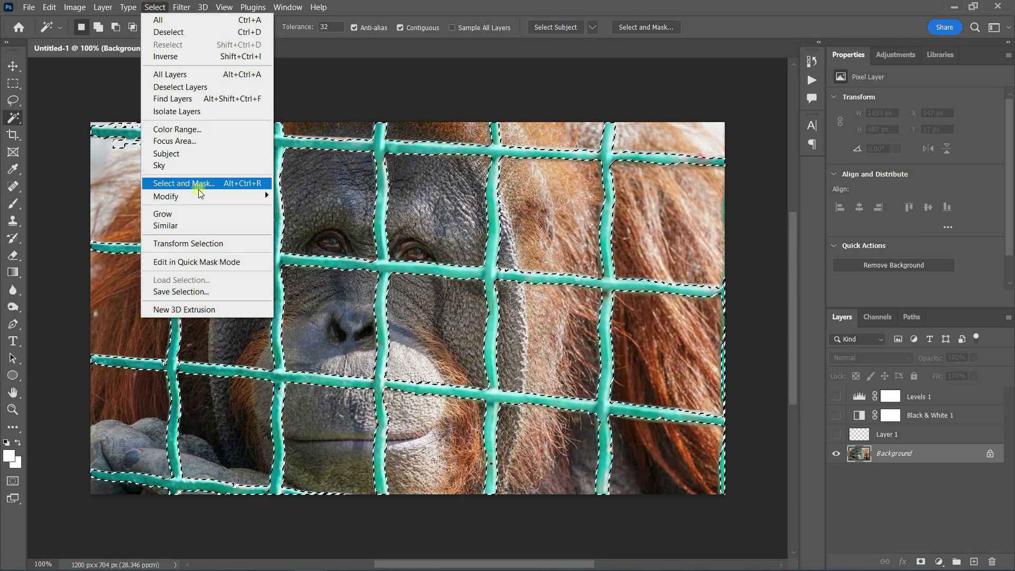
pyautogui.moveTo(201, 194)
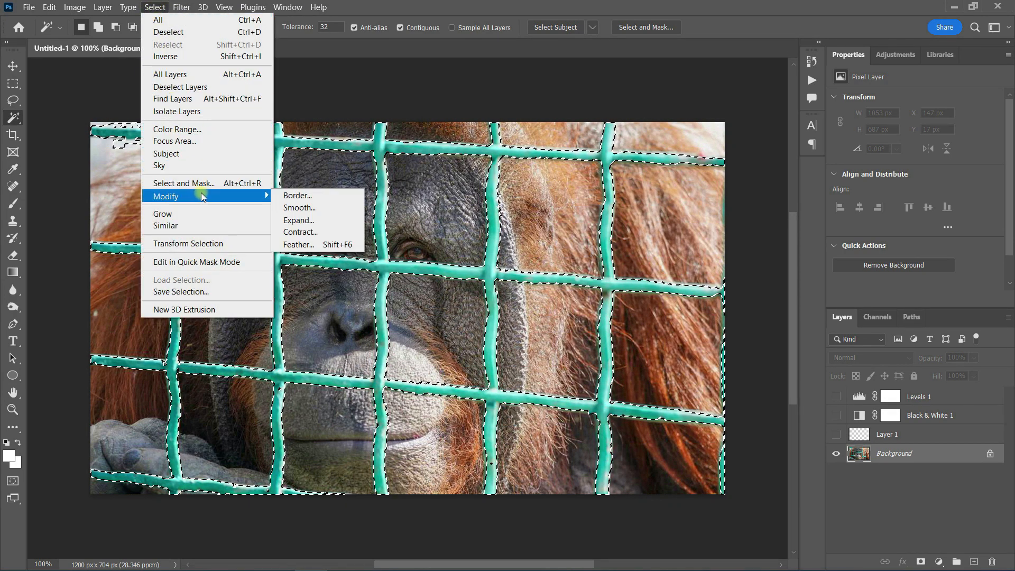
pyautogui.click(303, 220)
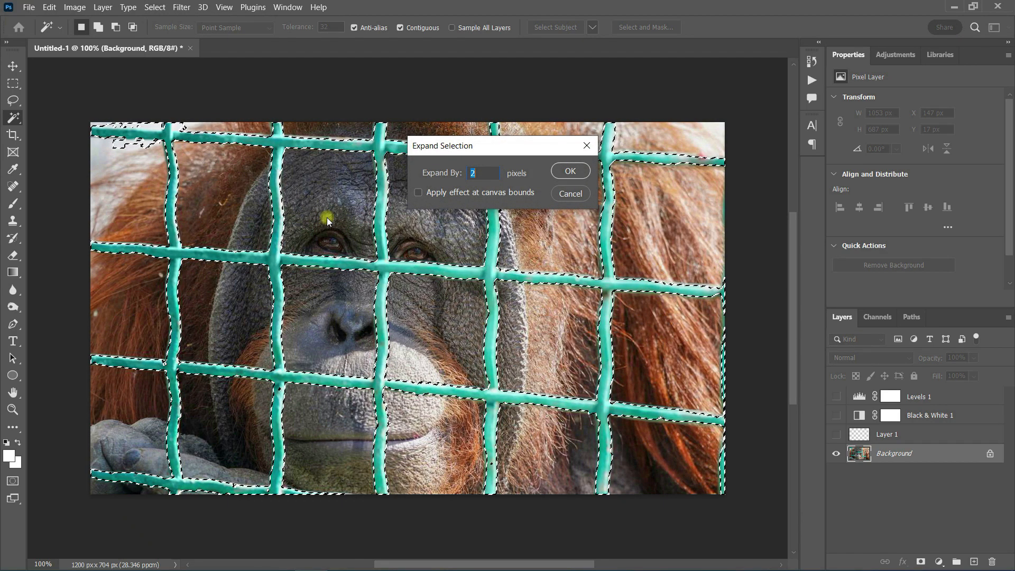
pyautogui.write('6')
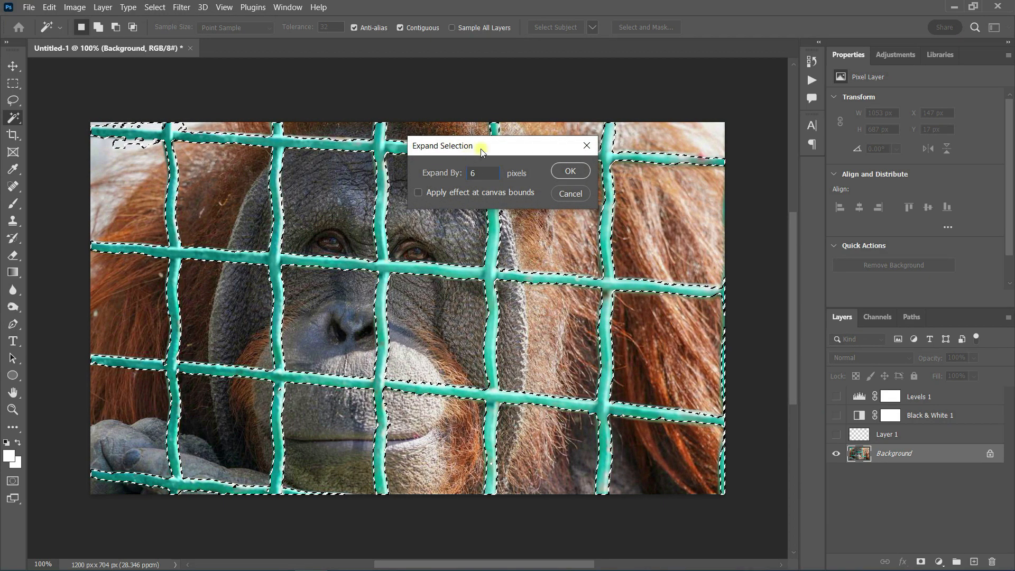
pyautogui.click(565, 171)
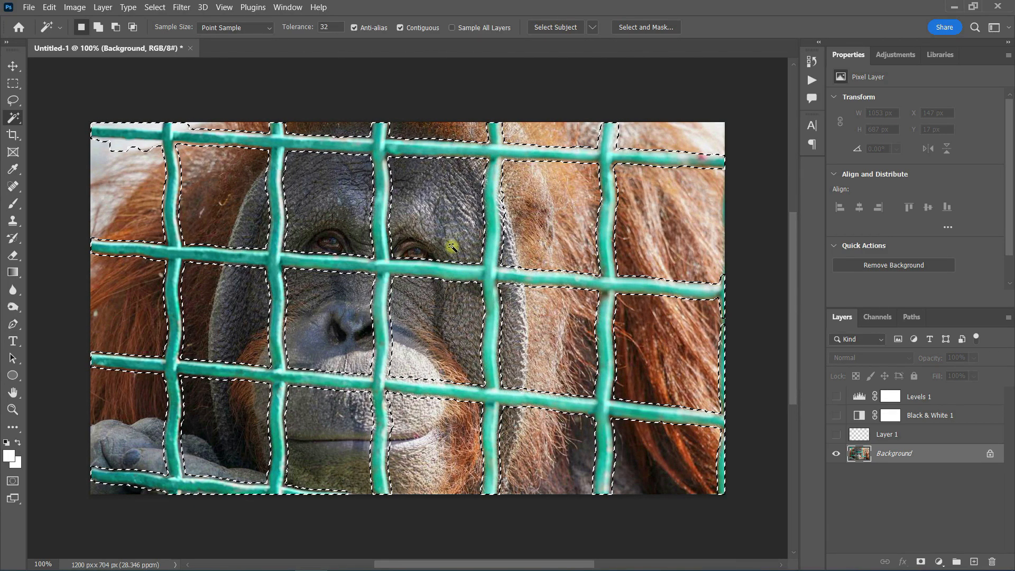
# Step: Run Content-Aware Fill on the selection with output to a new layer
pyautogui.click(50, 7)
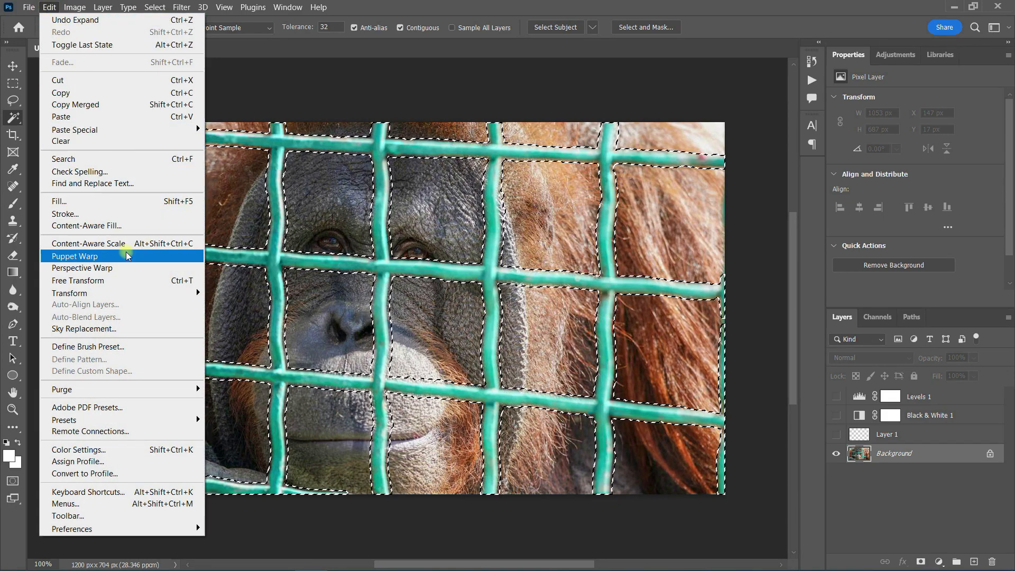
pyautogui.click(112, 225)
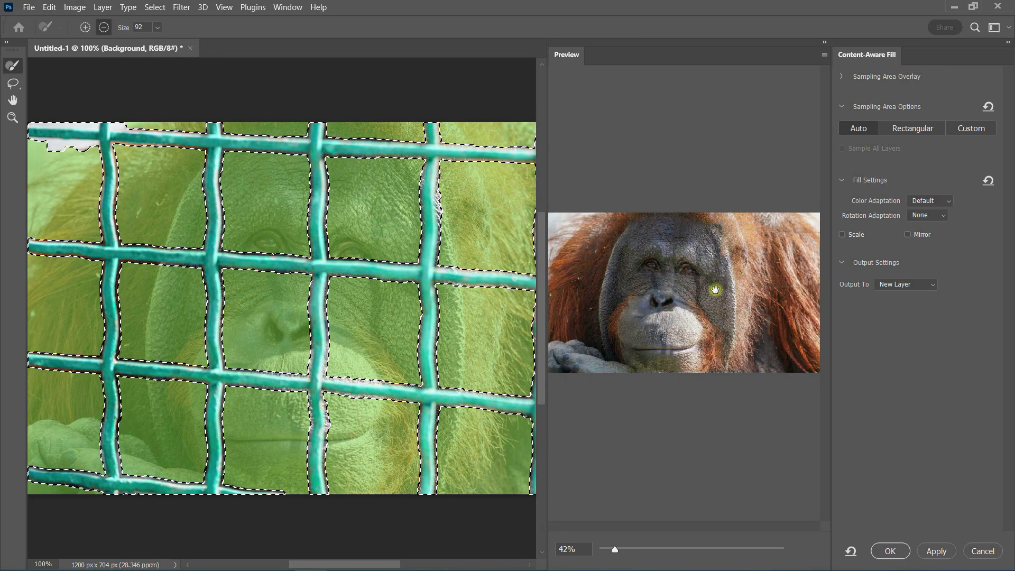
pyautogui.click(889, 550)
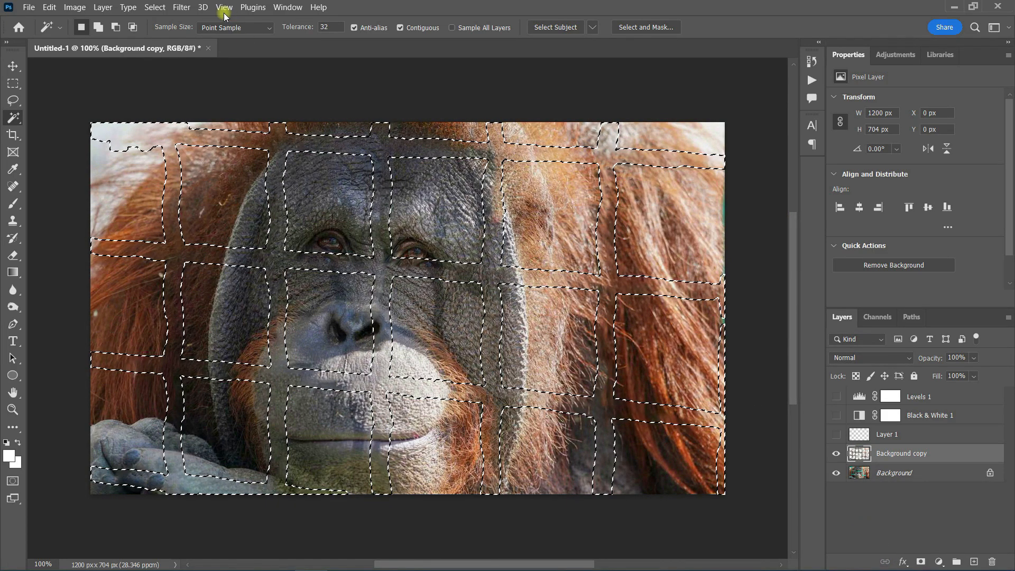
# Step: Deselect and merge the filled copy layer down into the Background
pyautogui.click(155, 8)
pyautogui.click(156, 30)
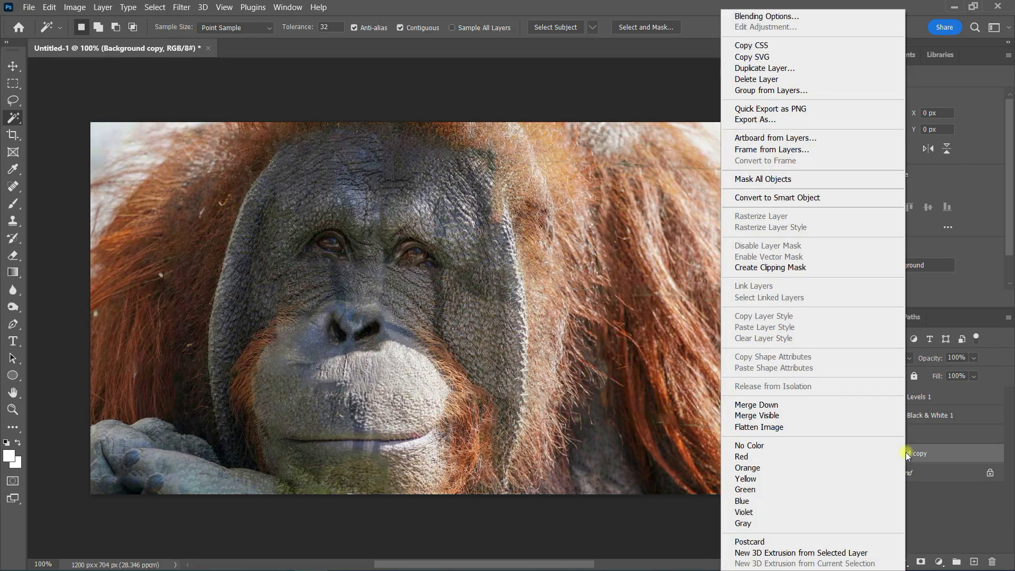
pyautogui.click(753, 404)
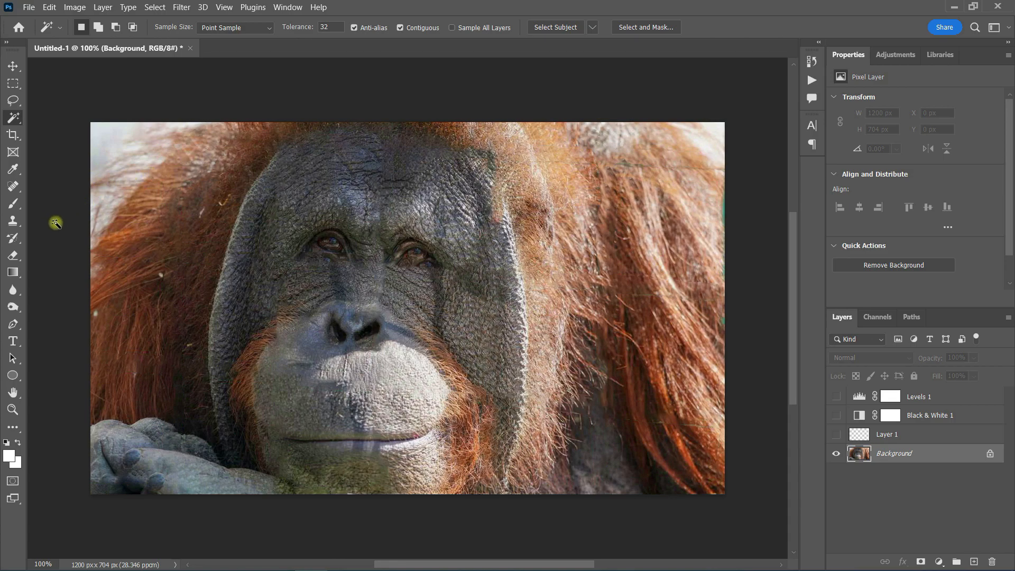
# Step: Lasso around the left-hand eye and copy and paste it onto a new layer
pyautogui.click(14, 100)
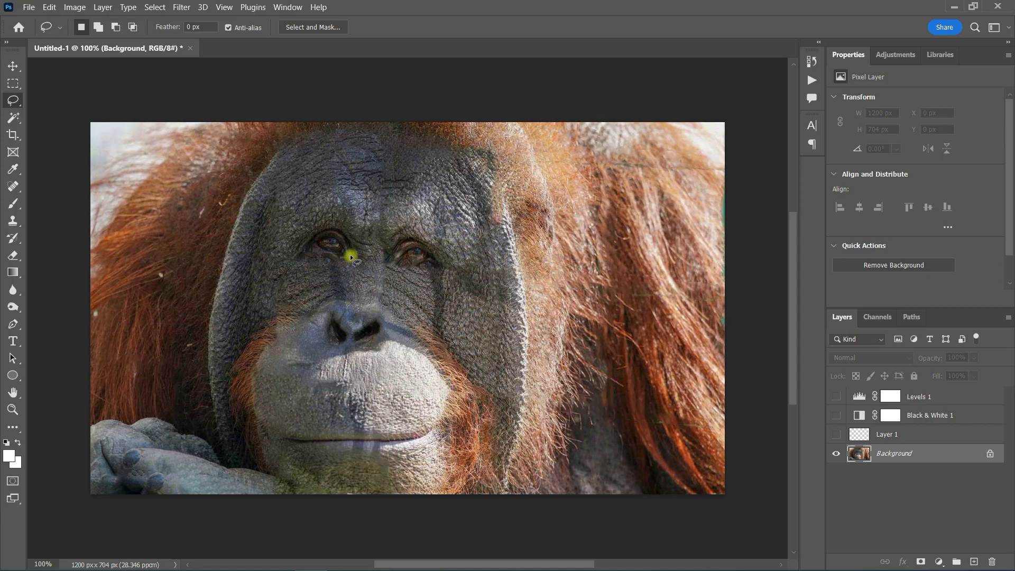
pyautogui.moveTo(350, 255); pyautogui.dragTo(304, 239)
pyautogui.moveTo(353, 262); pyautogui.dragTo(354, 262)
pyautogui.click(49, 7)
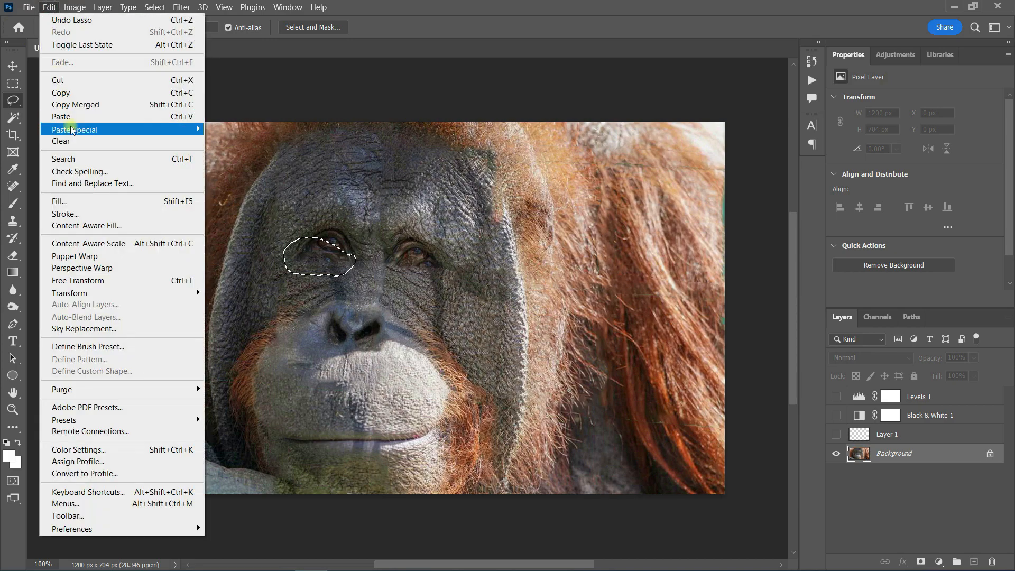
pyautogui.click(68, 94)
pyautogui.click(49, 7)
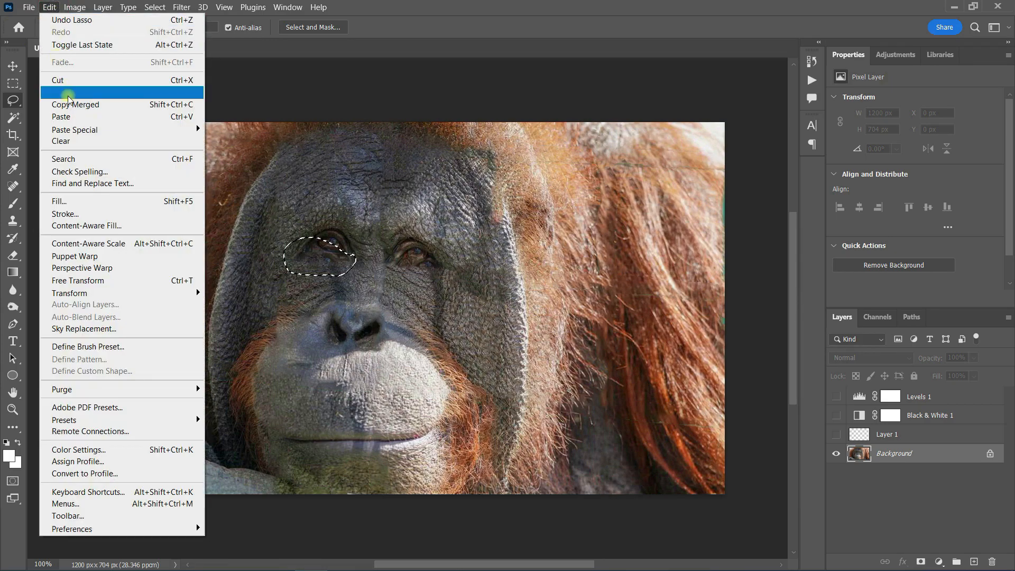
pyautogui.click(61, 117)
# Step: Flip the pasted eye patch horizontally
pyautogui.click(49, 7)
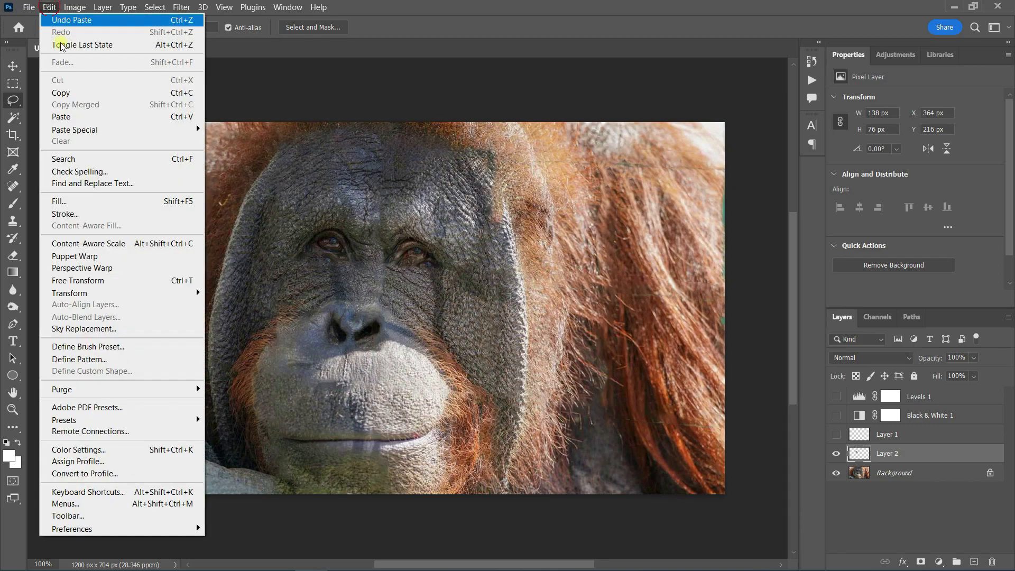
pyautogui.moveTo(137, 289)
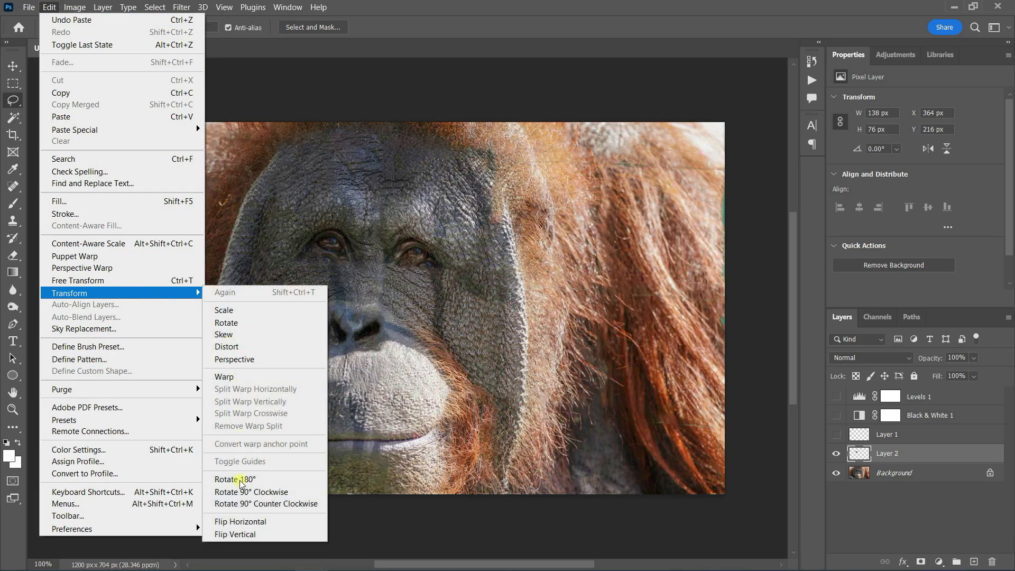
pyautogui.click(230, 521)
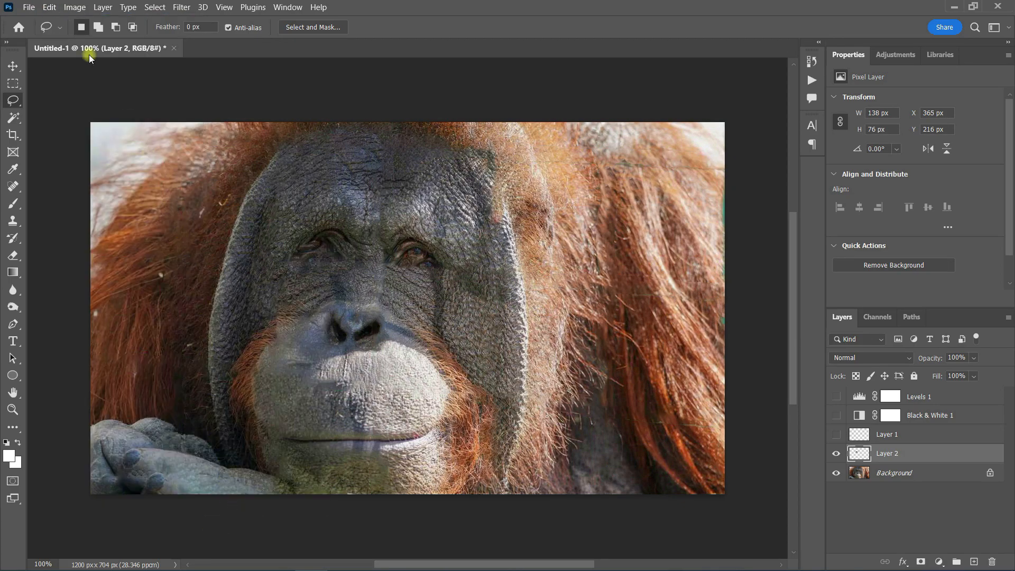
# Step: Move the flipped eye patch over the right-hand eye and nudge it slightly upward
pyautogui.click(49, 6)
pyautogui.moveTo(191, 293)
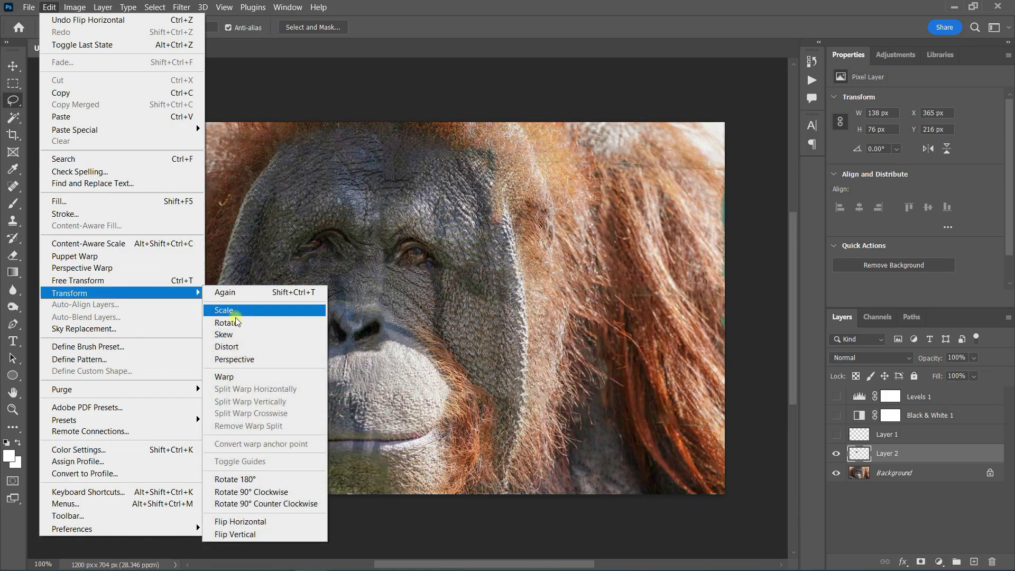
pyautogui.click(238, 324)
pyautogui.moveTo(269, 269); pyautogui.dragTo(422, 274)
pyautogui.click(13, 66)
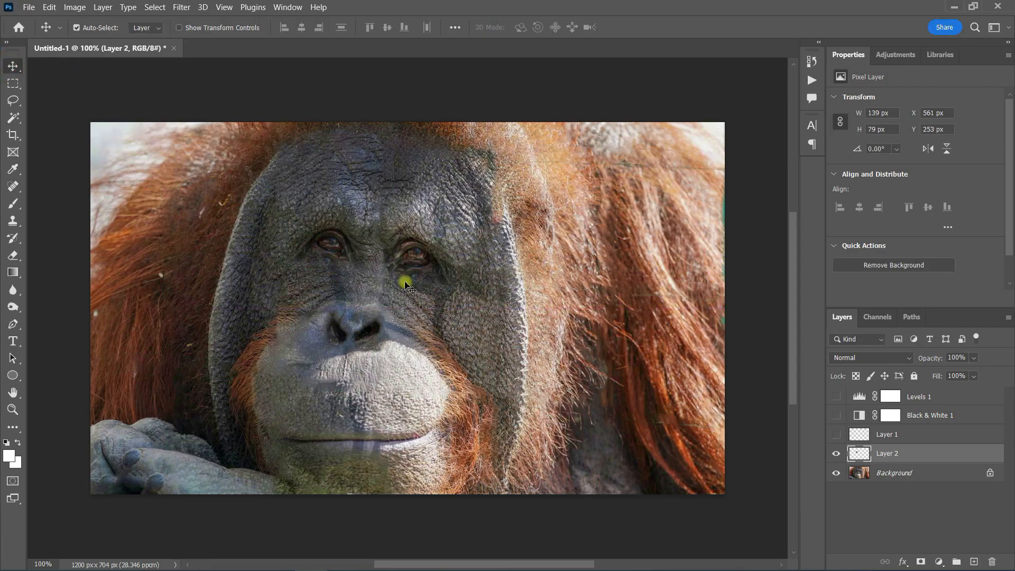
pyautogui.press('Up')
pyautogui.press('Up')
pyautogui.press('Up')
pyautogui.press('Up')
pyautogui.press('Up')
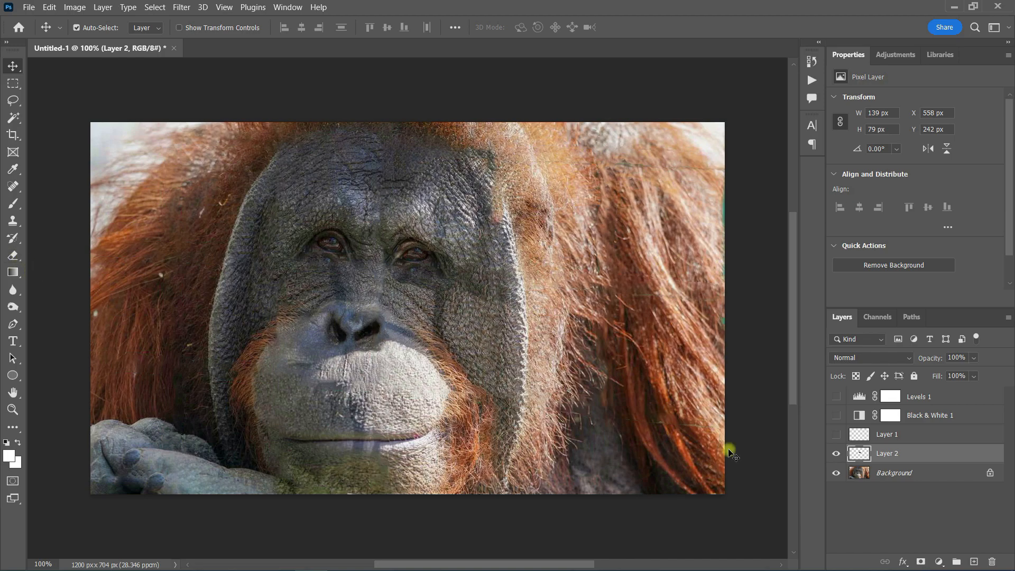
# Step: Add a layer mask to the eye patch, blend its edges with a soft 31 px brush at 22% opacity, and merge it down
pyautogui.click(919, 559)
pyautogui.click(14, 204)
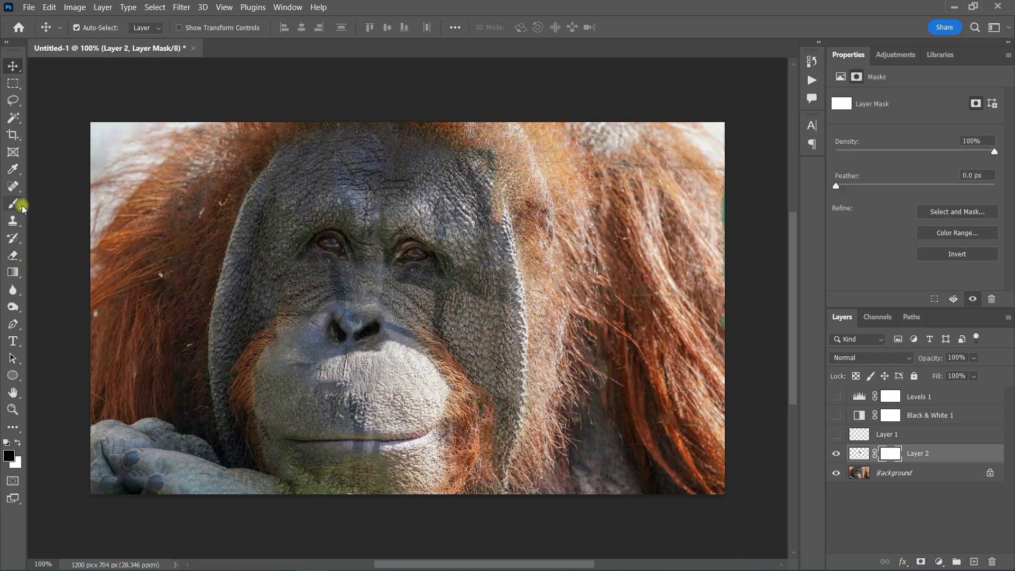
pyautogui.click(96, 28)
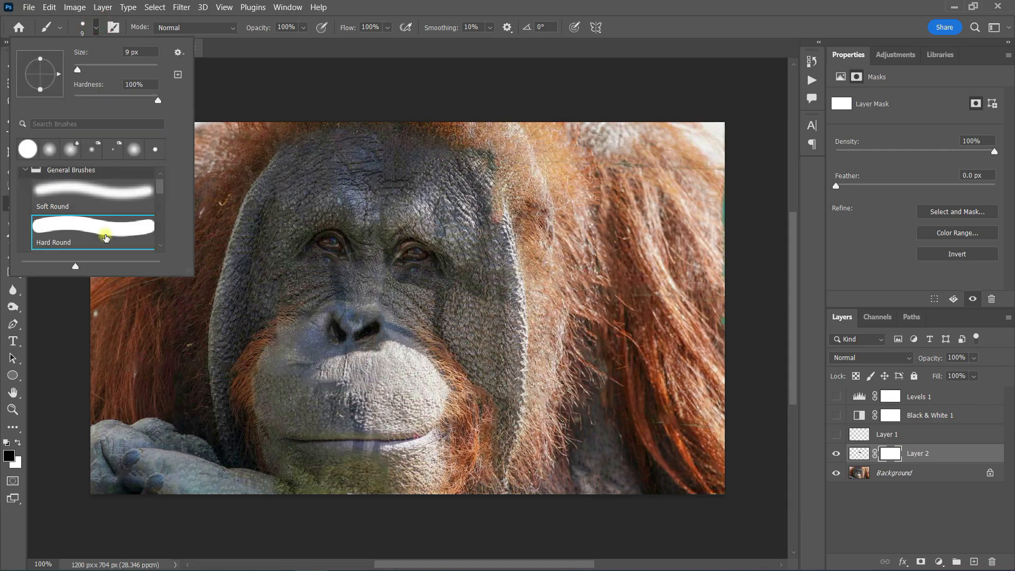
pyautogui.click(104, 195)
pyautogui.moveTo(79, 70); pyautogui.dragTo(88, 70)
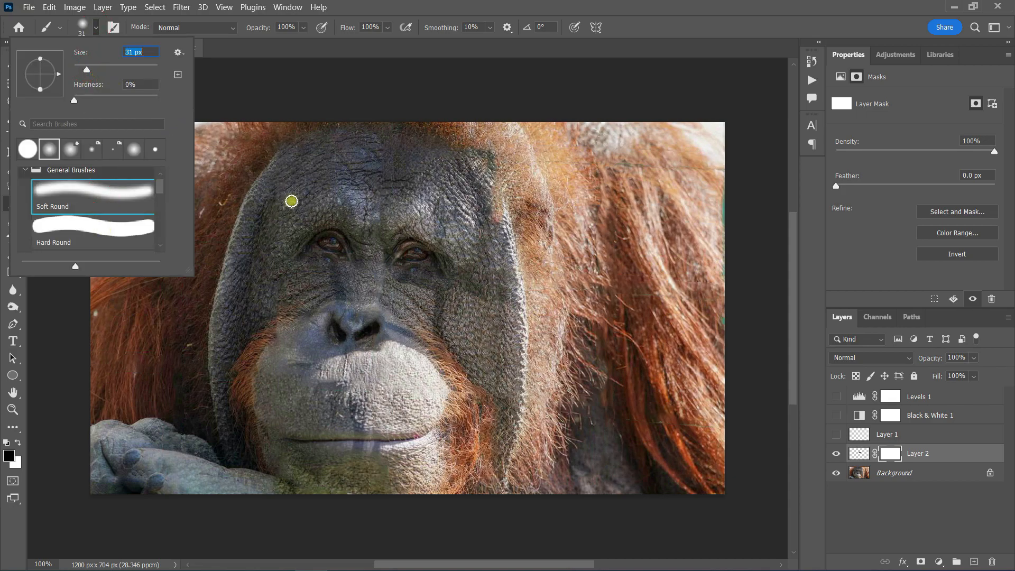
pyautogui.click(303, 27)
pyautogui.click(269, 42)
pyautogui.click(437, 292)
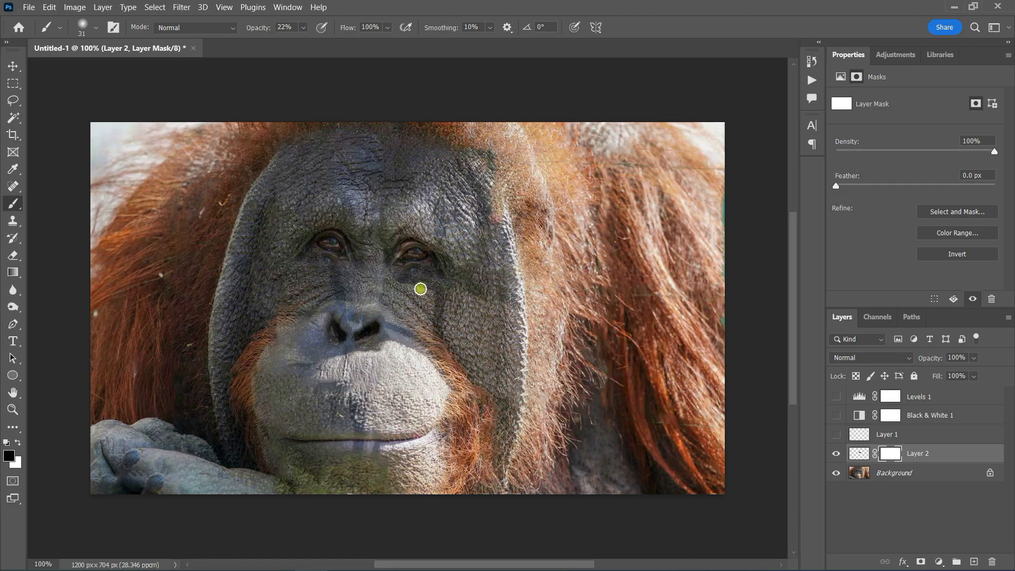
pyautogui.moveTo(397, 282)
pyautogui.mouseDown()
pyautogui.moveTo(385, 276)
pyautogui.moveTo(437, 296)
pyautogui.moveTo(401, 274)
pyautogui.mouseUp()
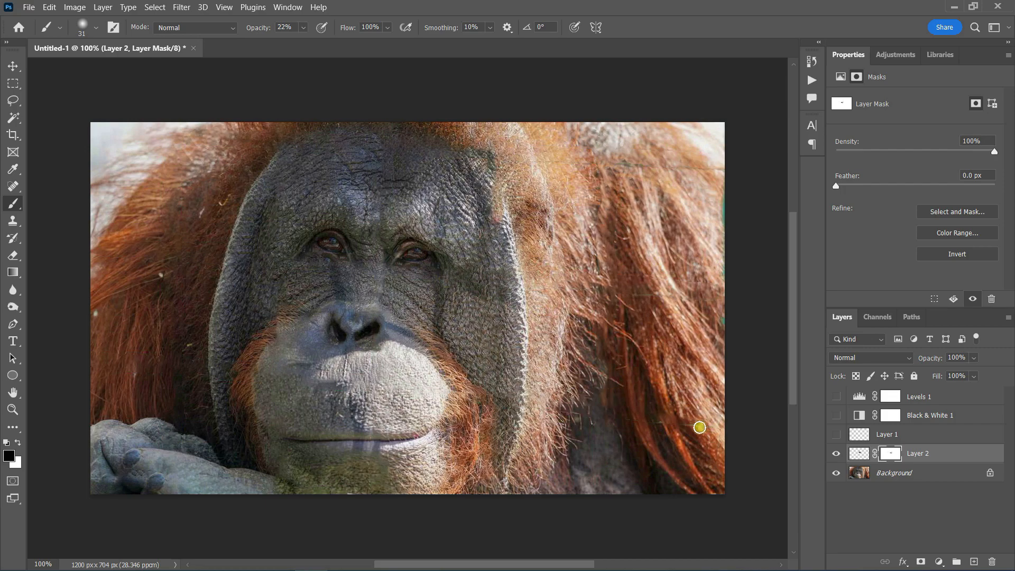
pyautogui.rightClick(922, 453)
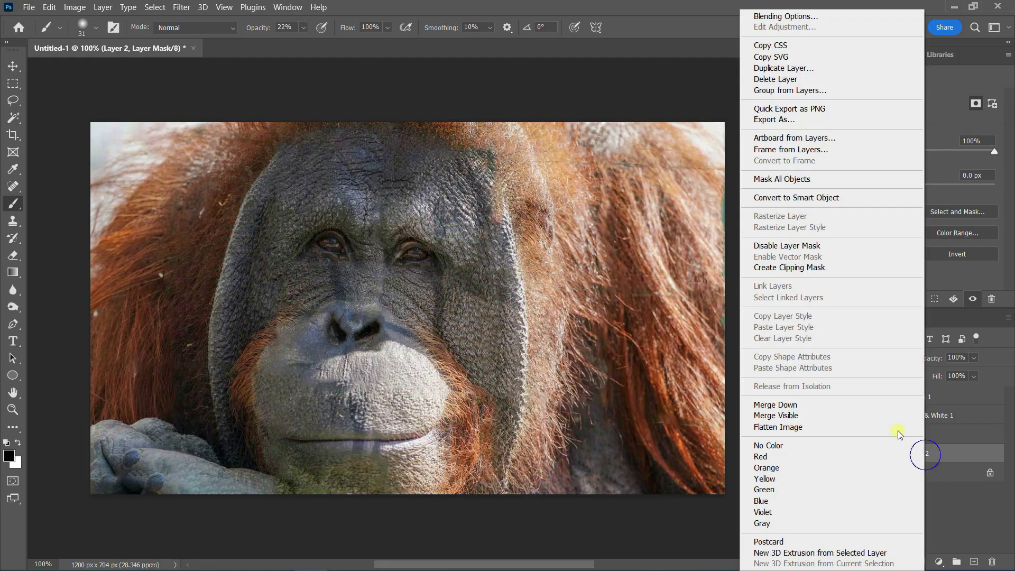
pyautogui.click(774, 404)
# Step: Retouch a spot below the left-hand eye and the green remnants along the right edge with a 14 px Spot Healing Brush
pyautogui.click(13, 186)
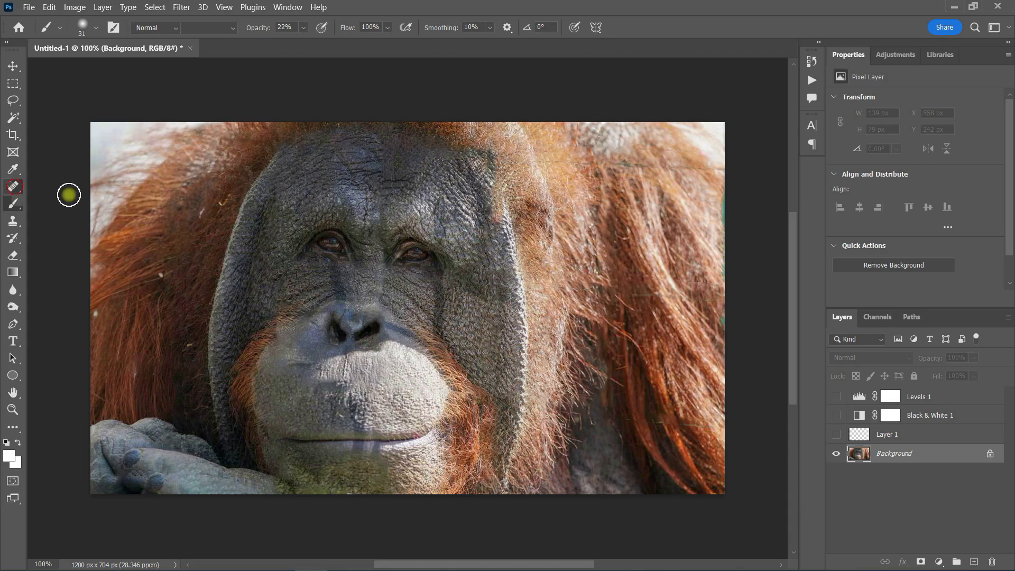
pyautogui.click(96, 27)
pyautogui.click(32, 65)
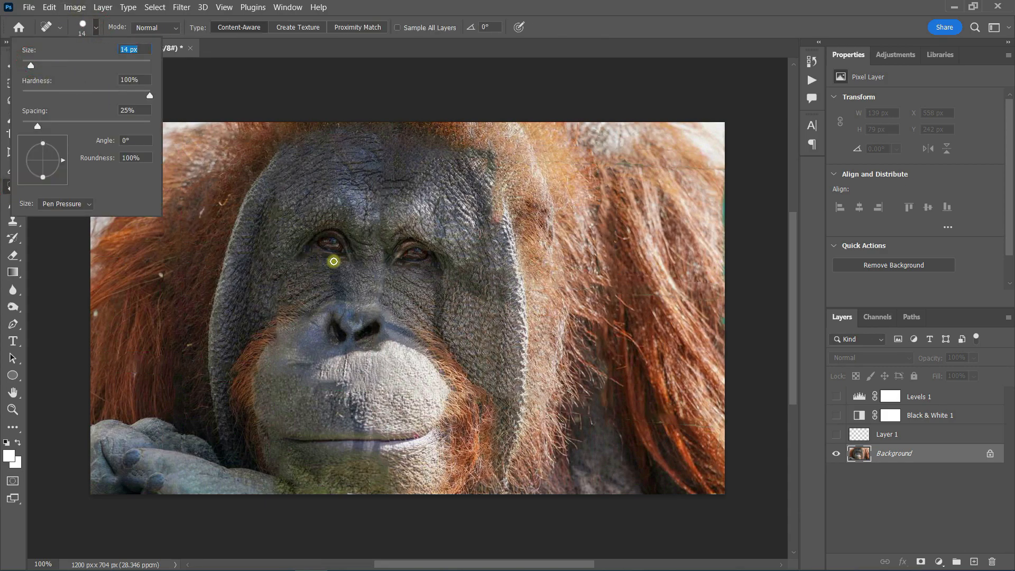
pyautogui.click(333, 261)
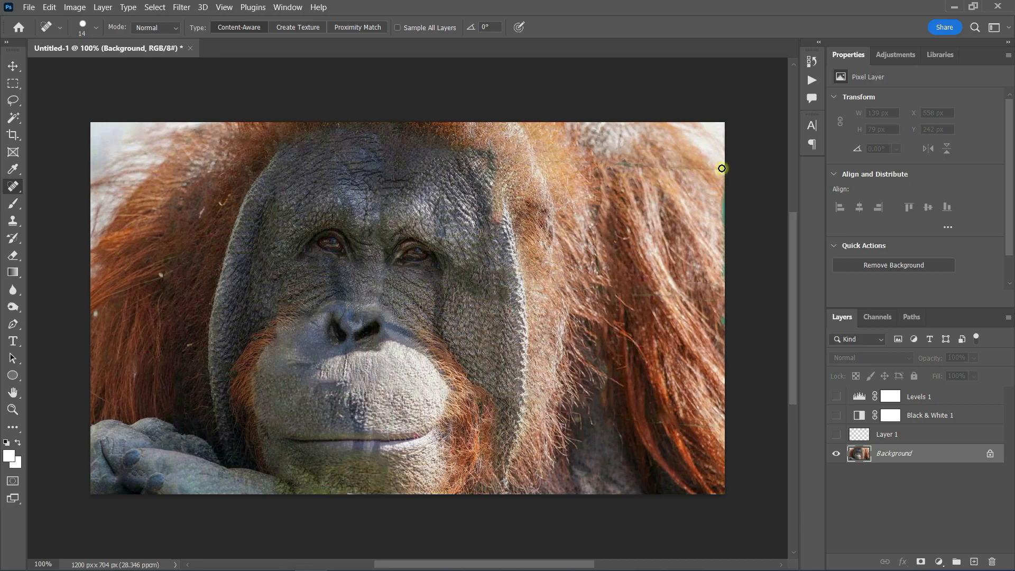
pyautogui.moveTo(719, 173); pyautogui.dragTo(611, 163)
pyautogui.moveTo(726, 190); pyautogui.dragTo(726, 408)
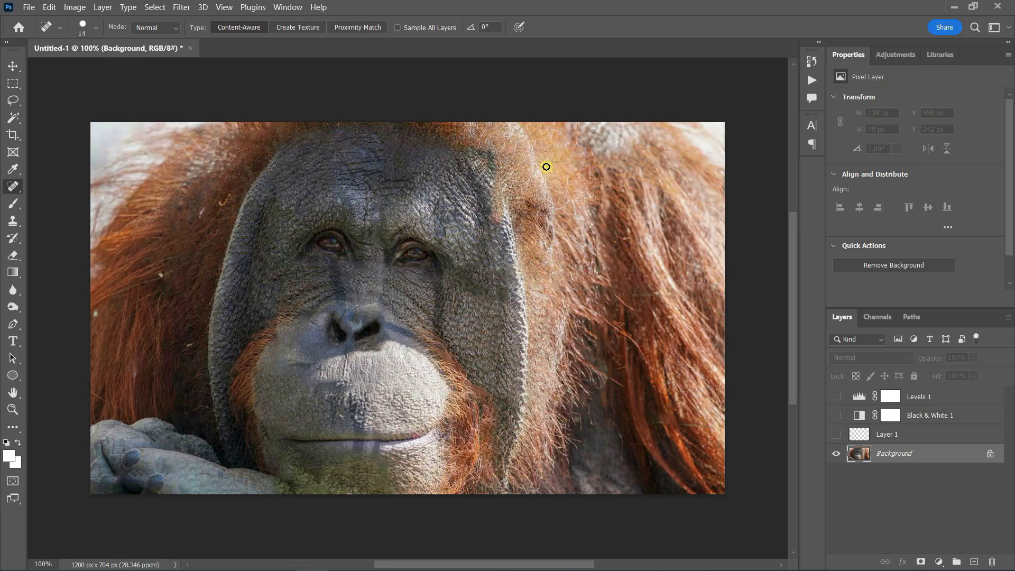